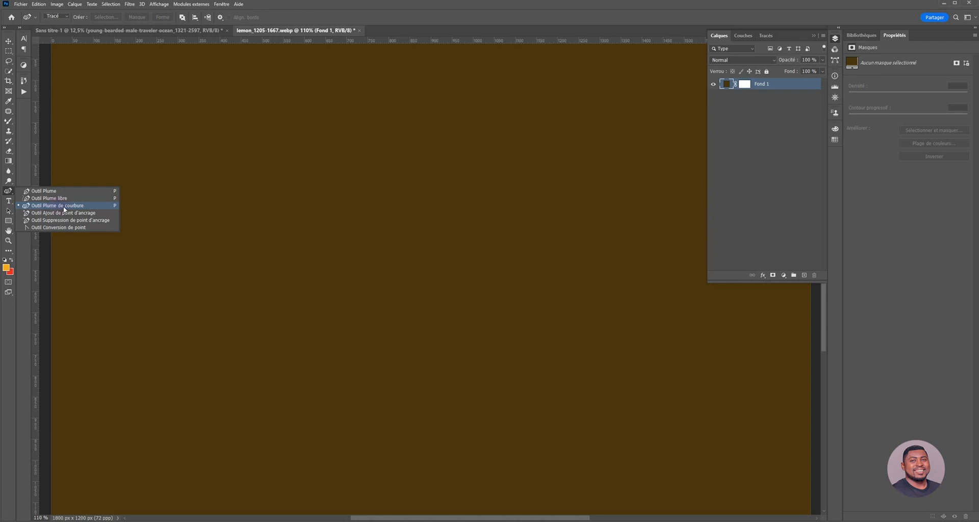
Draw a closed curved path near the middle of the brown canvas with the Curvature Pen (Plume de courbure).
left_click(70, 206)
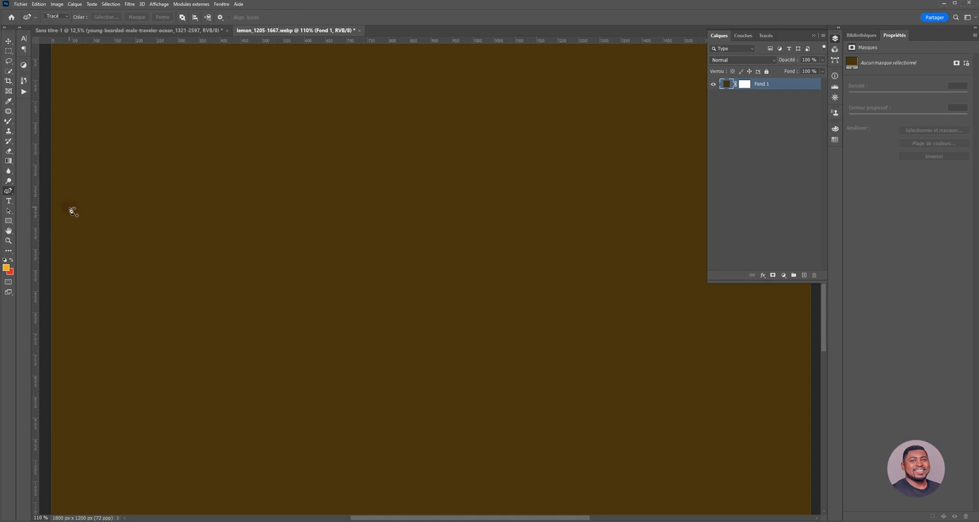
scroll(127, 260, "down", 3)
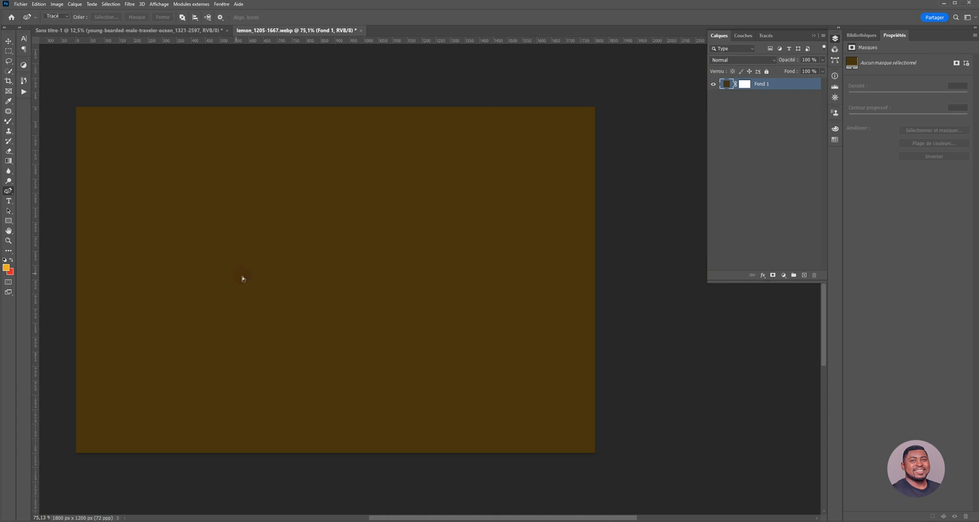
scroll(246, 277, "left", 1)
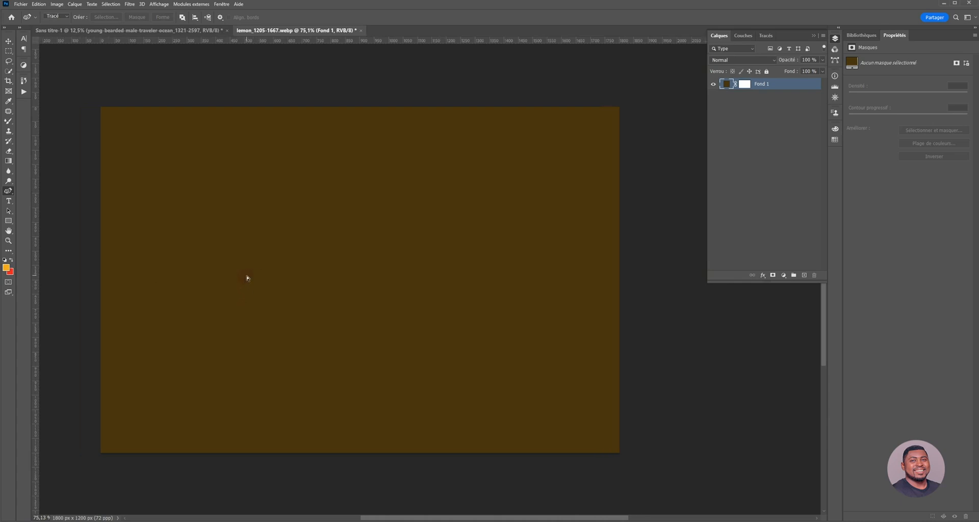
left_click(286, 219)
scroll(287, 255, "up", 3)
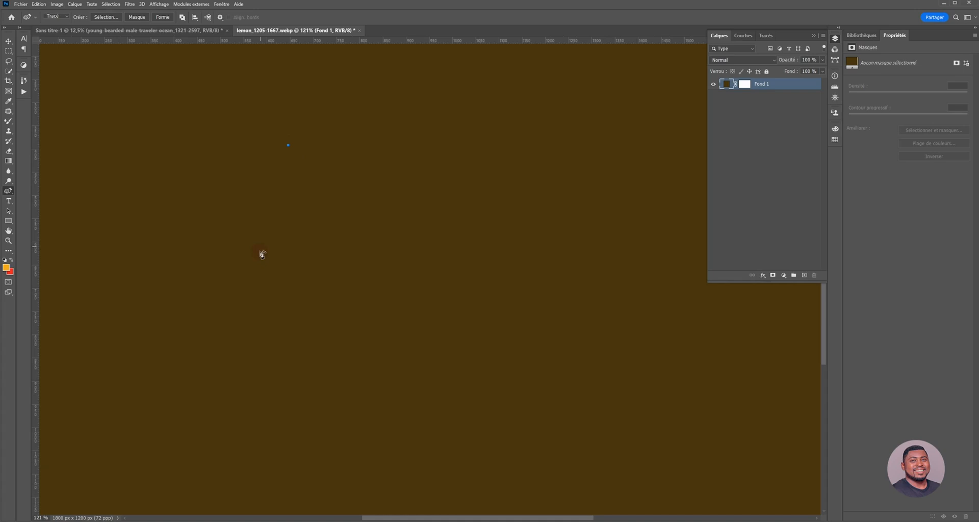
scroll(265, 253, "down", 2)
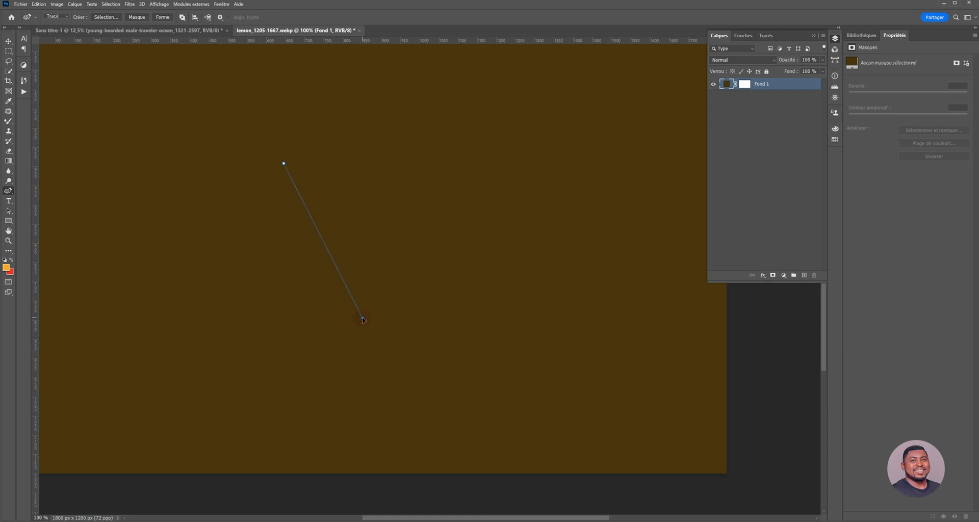
left_click(289, 318)
left_click(332, 339)
left_click_drag(471, 209, 437, 151)
left_click(284, 164)
Reshape the closed path into a rounded, egg-like outline by moving its upper-left, right and lower-left anchor points.
left_click_drag(284, 164, 309, 66)
scroll(322, 170, "up", 3)
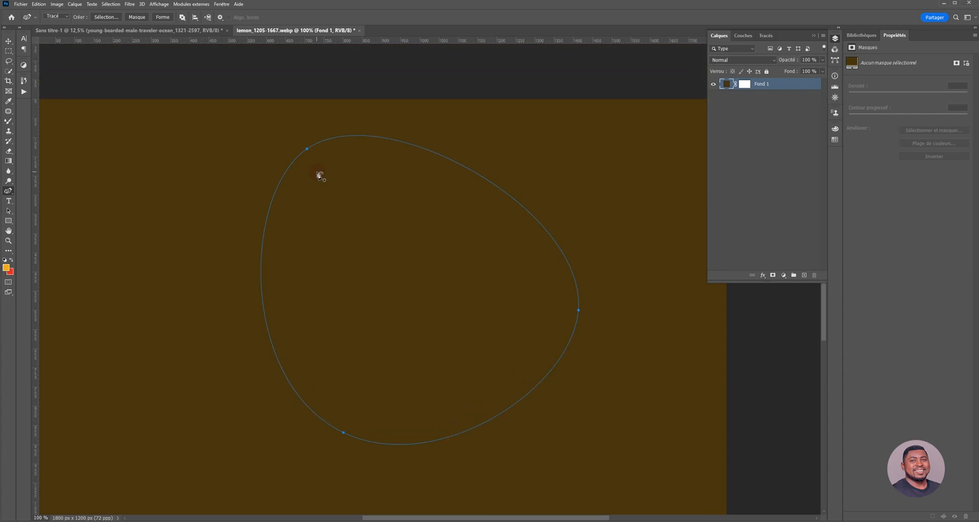
left_click_drag(307, 150, 337, 138)
left_click_drag(580, 313, 590, 372)
left_click_drag(342, 433, 319, 466)
scroll(575, 117, "down", 1)
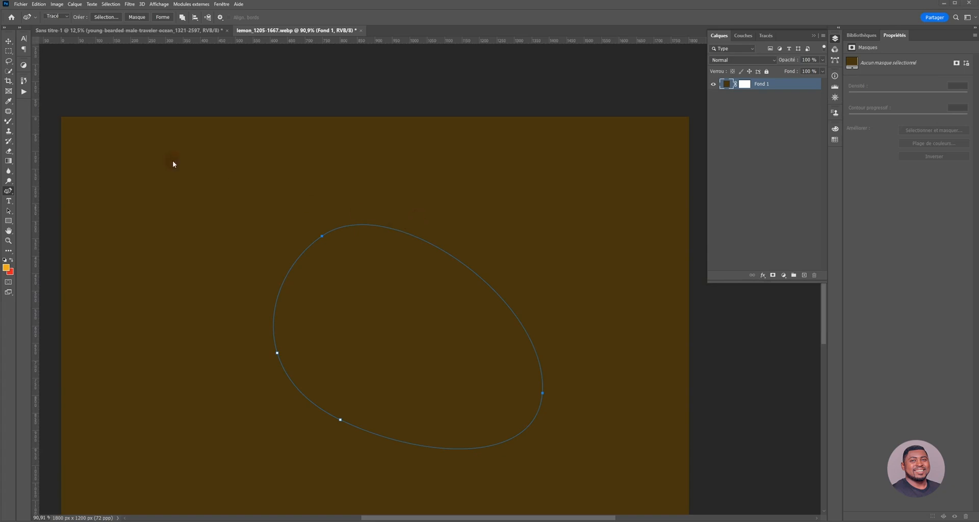
Try the Curvature Pen's Forme mode and return the pen to Tracé mode with the closed path active.
left_click(64, 18)
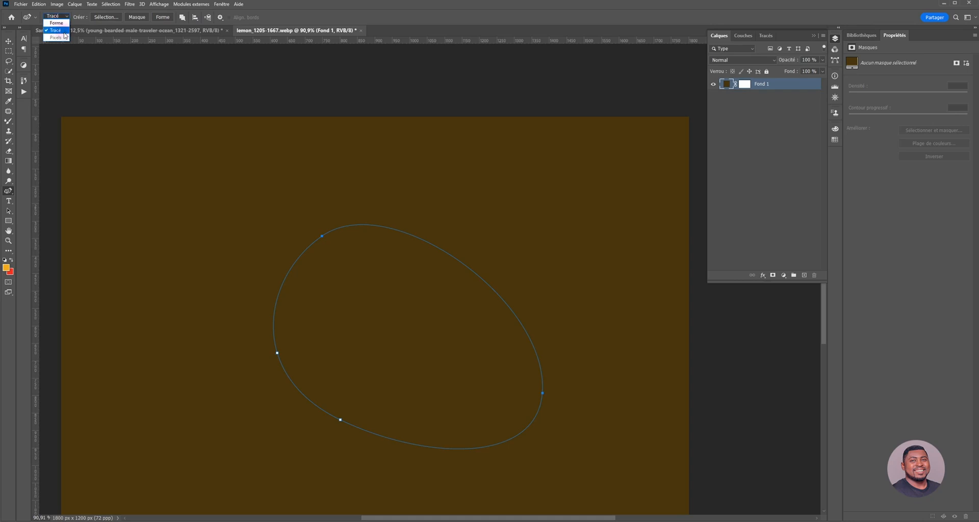
left_click(89, 23)
left_click(63, 18)
left_click(62, 24)
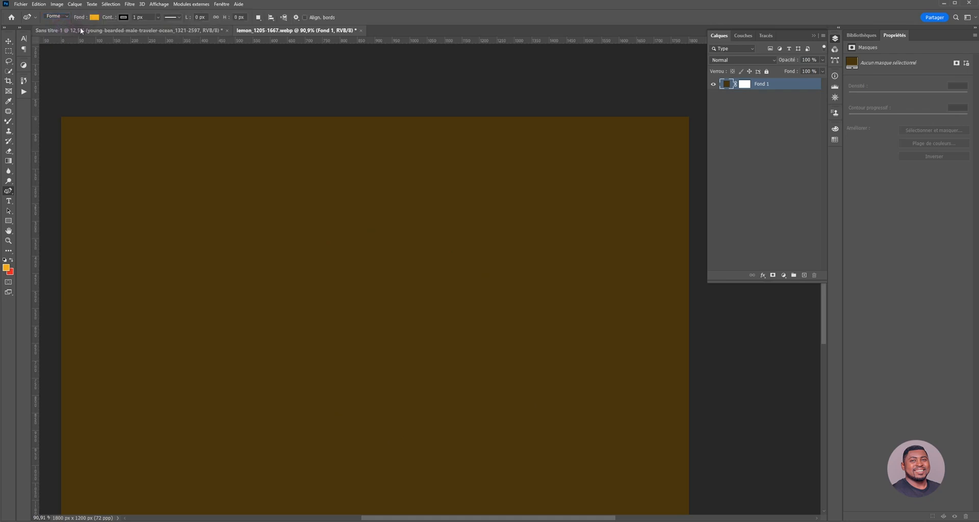
scroll(330, 293, "down", 2)
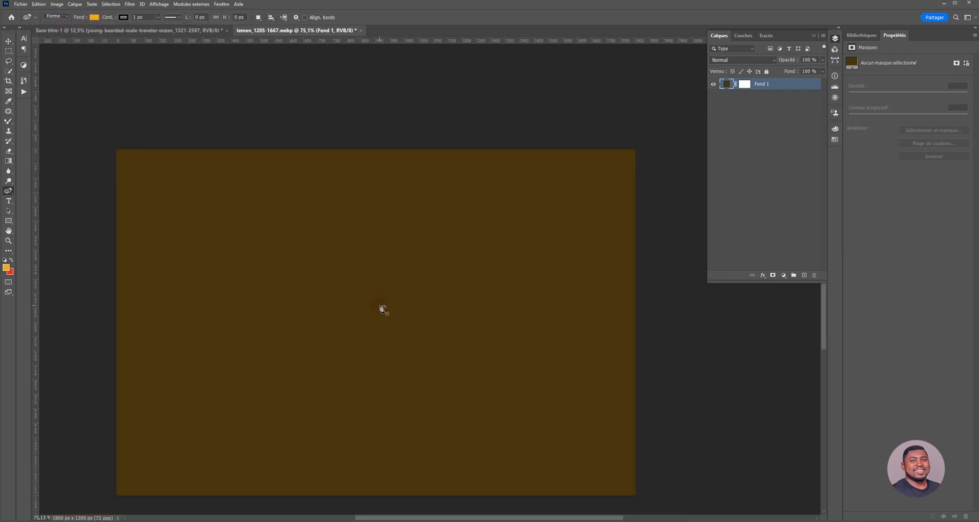
scroll(392, 329, "up", 1)
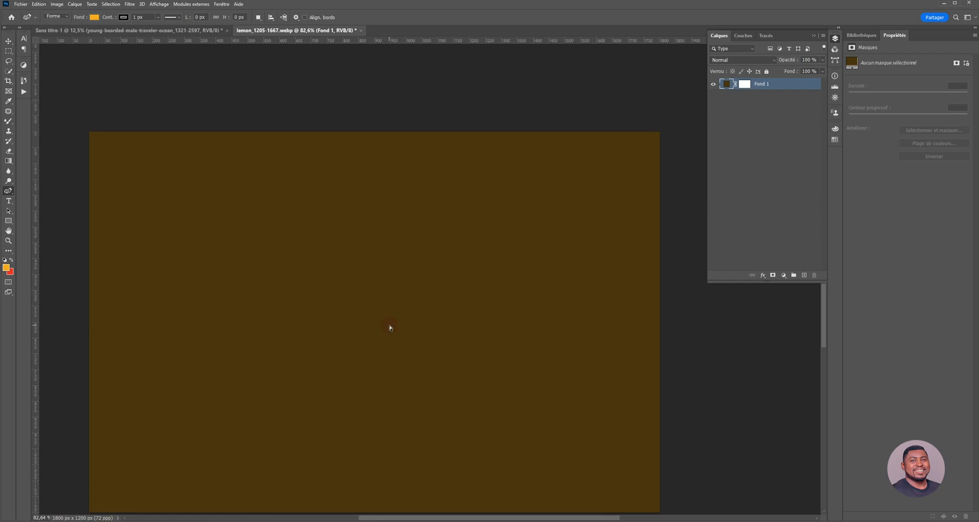
left_click(55, 16)
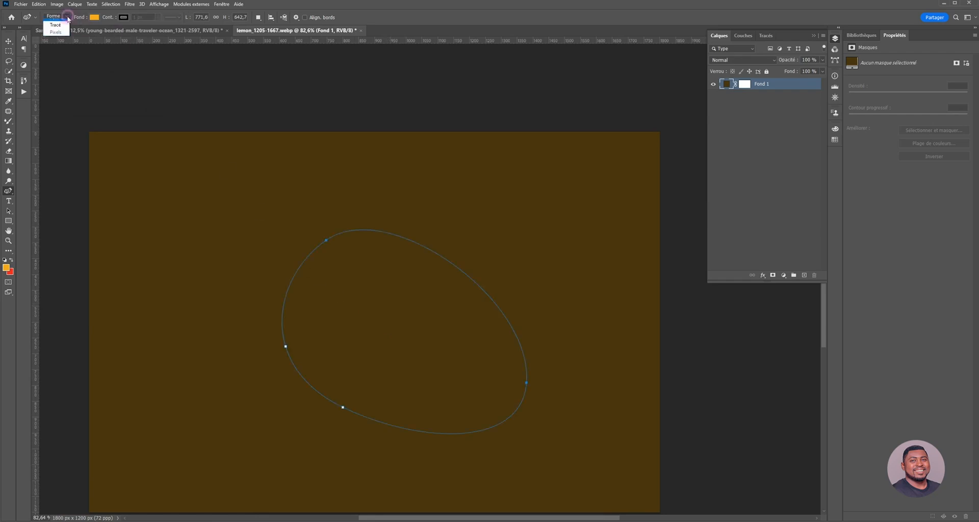
left_click(63, 32)
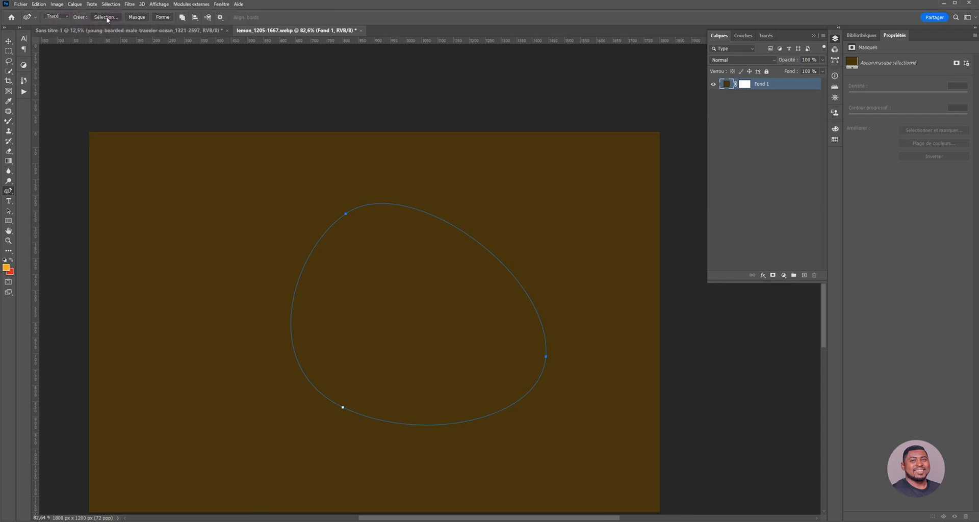
Make a new smoothed selection from the path with a feather radius of 5.5 pixels, and undo it.
left_click(107, 18)
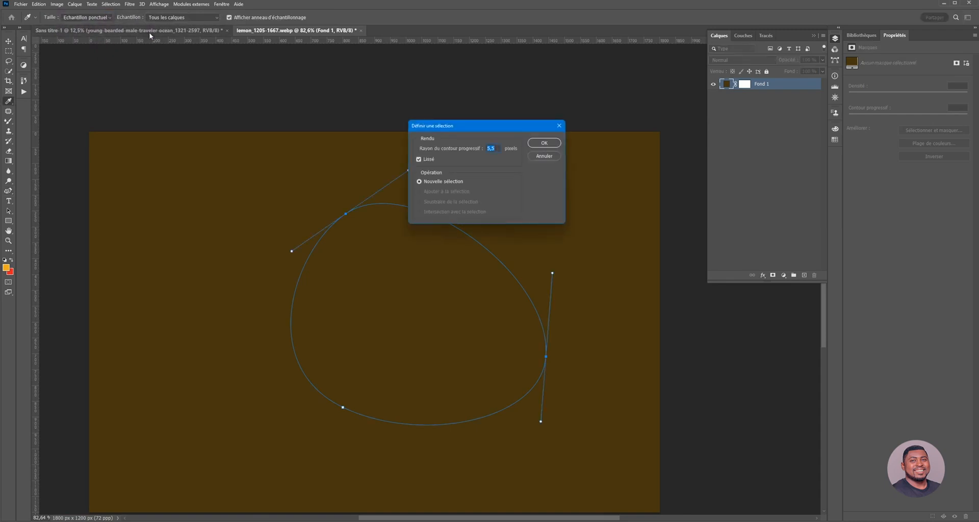
left_click_drag(460, 125, 500, 111)
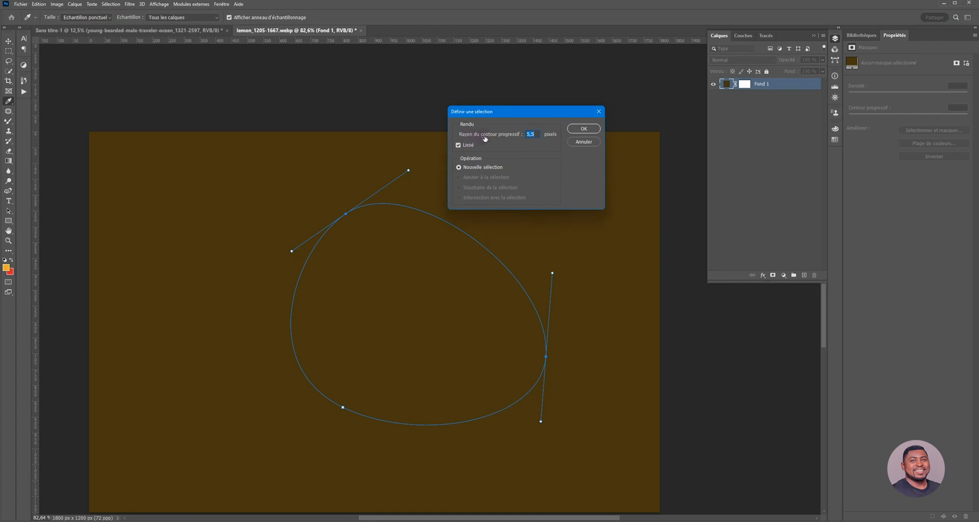
left_click(581, 129)
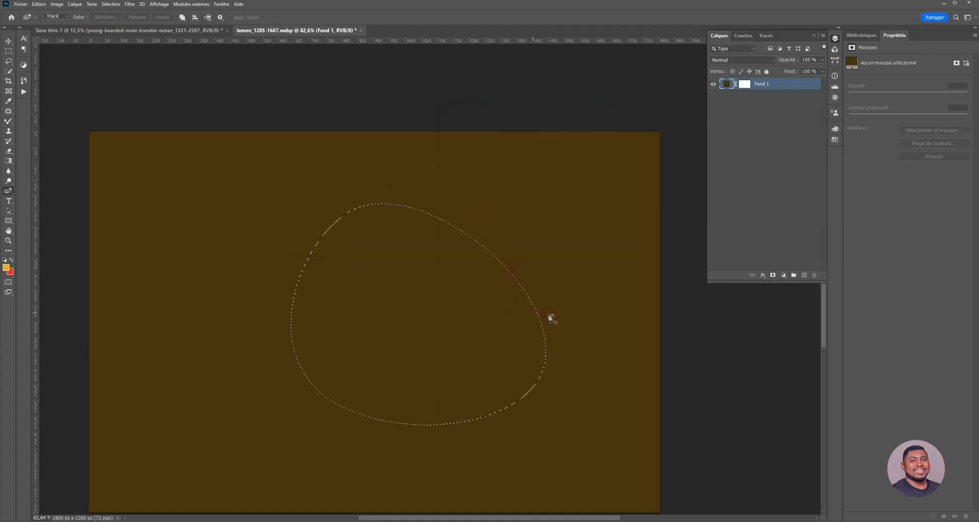
key("ctrl+z")
Turn the path into a vector mask on the Fond 1 layer and into an orange shape layer, undoing each conversion.
left_click(137, 17)
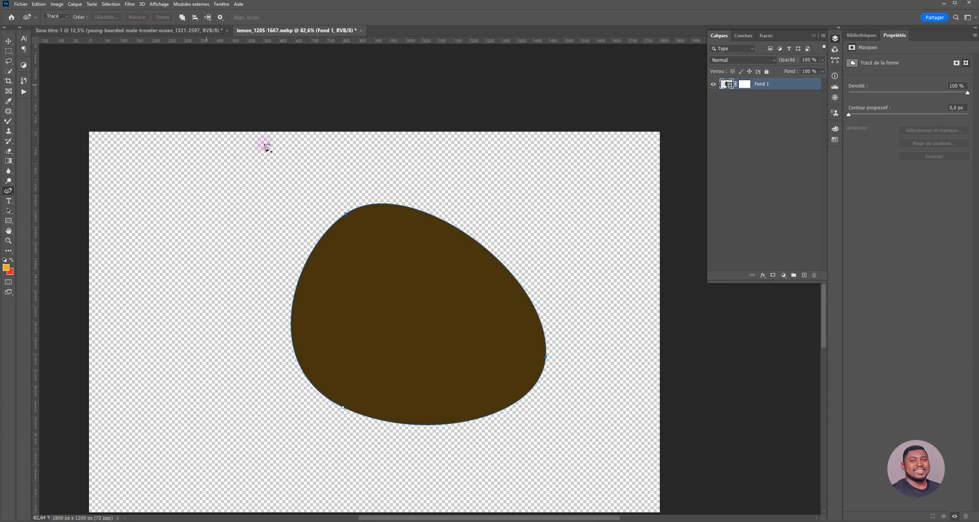
scroll(421, 257, "down", 1)
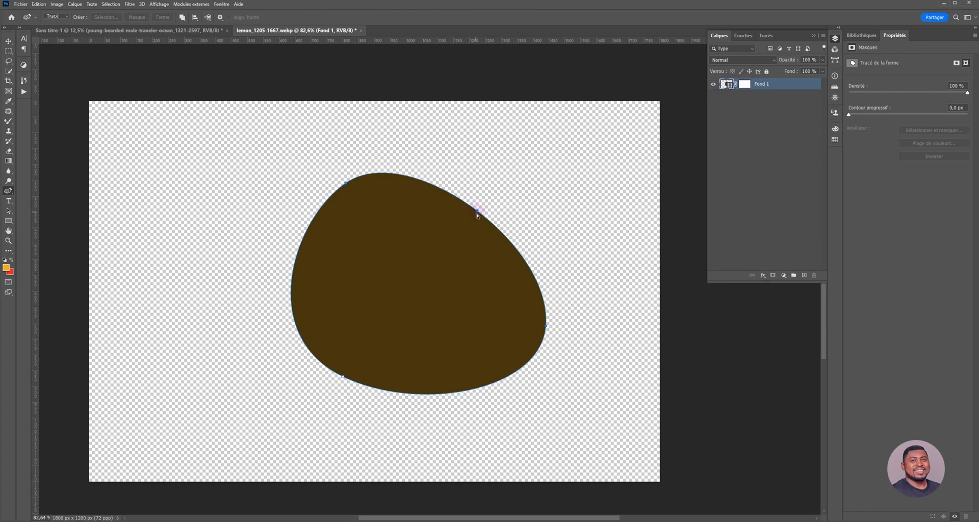
right_click(429, 196)
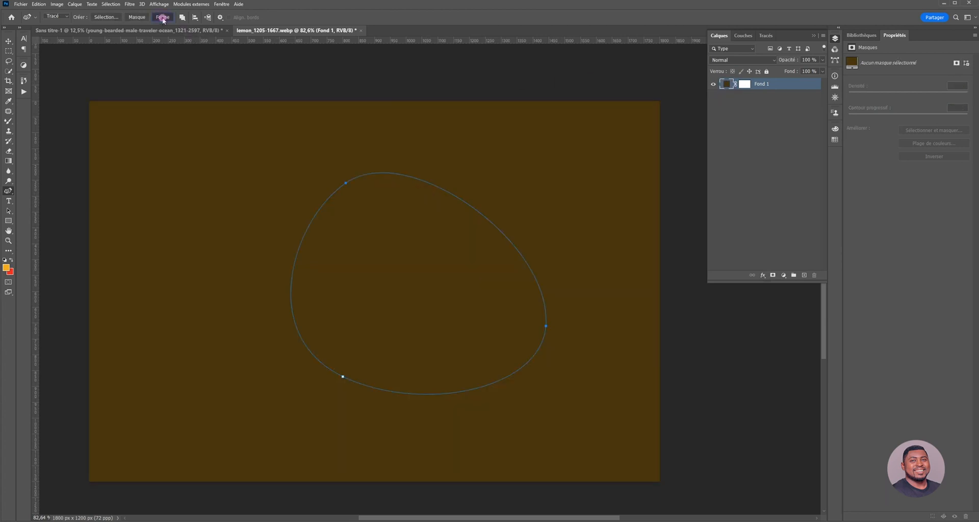
left_click(162, 18)
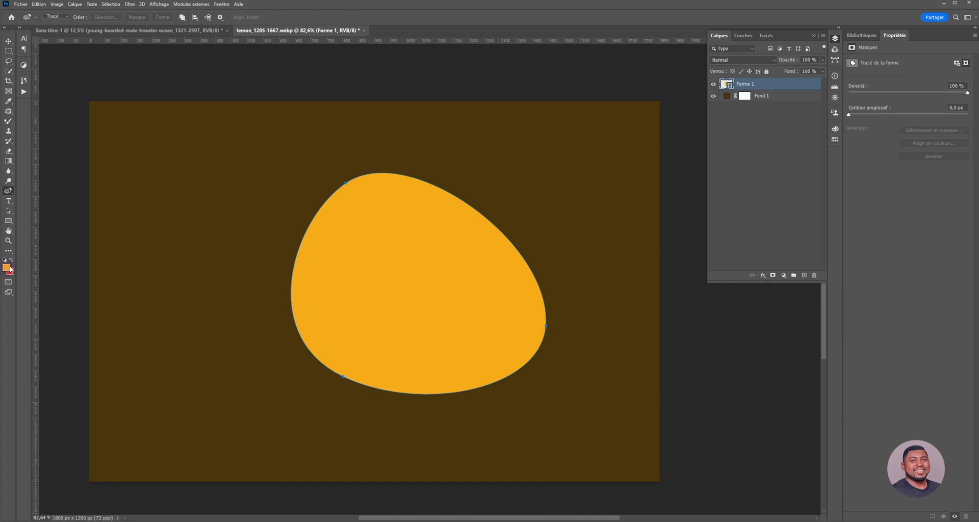
key("ctrl+z")
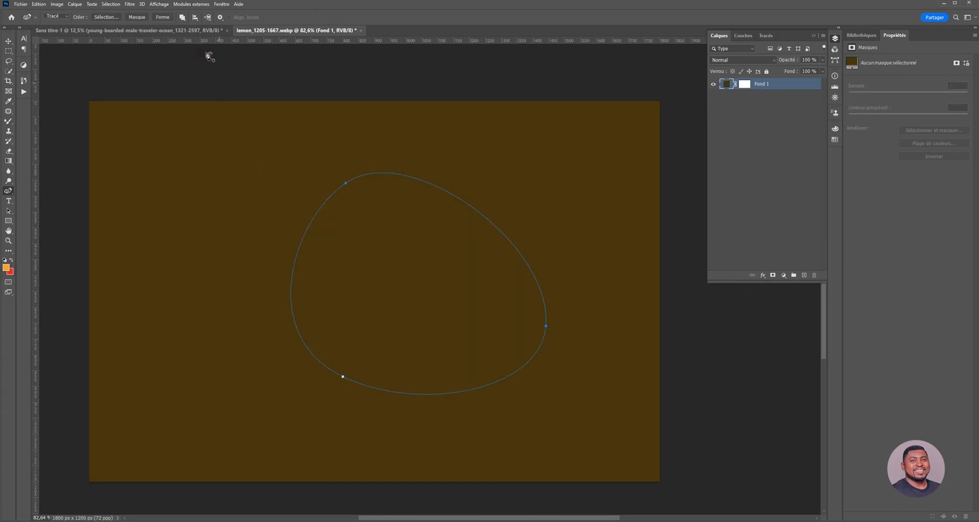
Set the path operation to Soustraire la forme avant and create a shape layer from the path.
left_click(183, 16)
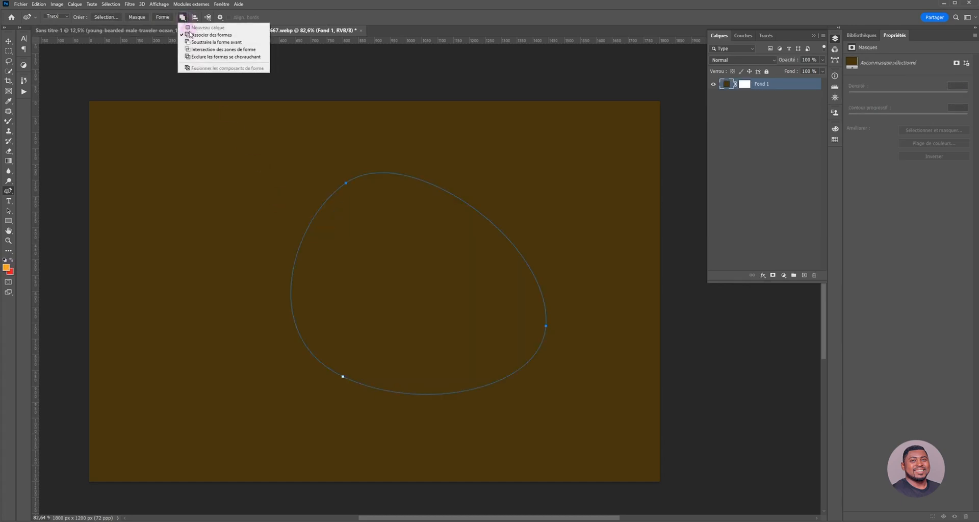
left_click(206, 57)
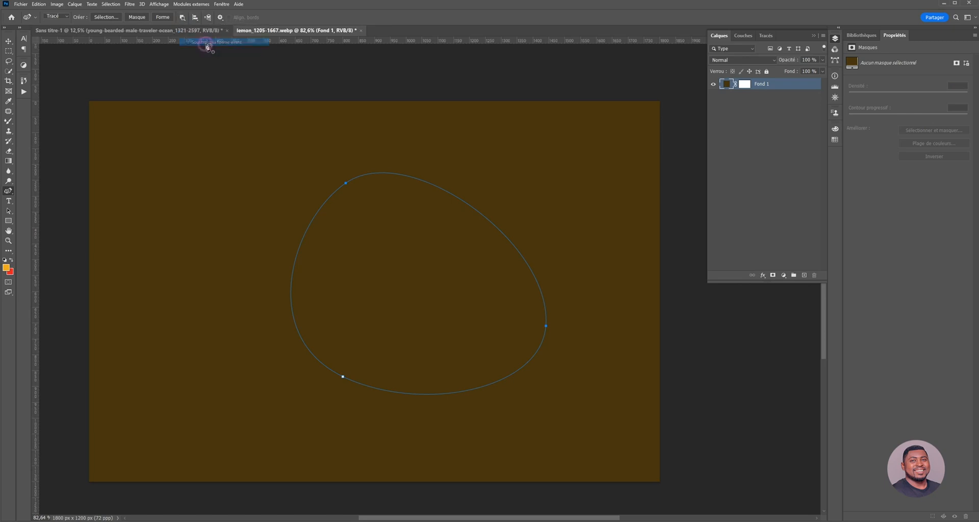
left_click(163, 18)
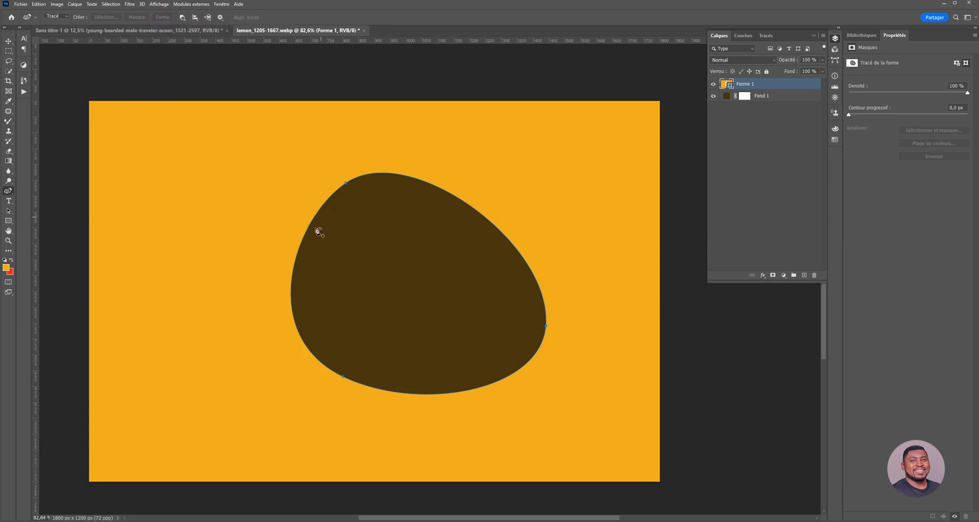
Change the shape's path operation to Intersection des zones de forme, and finally to Associer des formes.
left_click(182, 17)
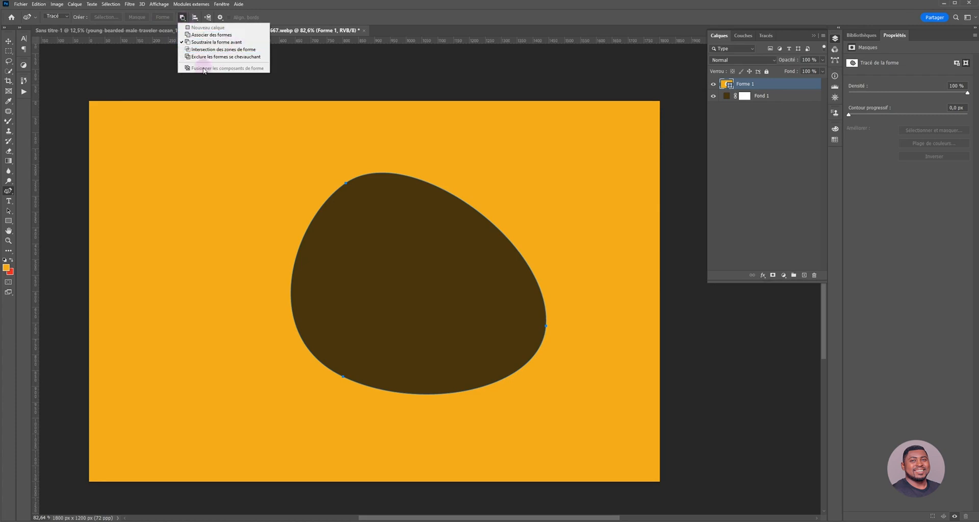
left_click(203, 50)
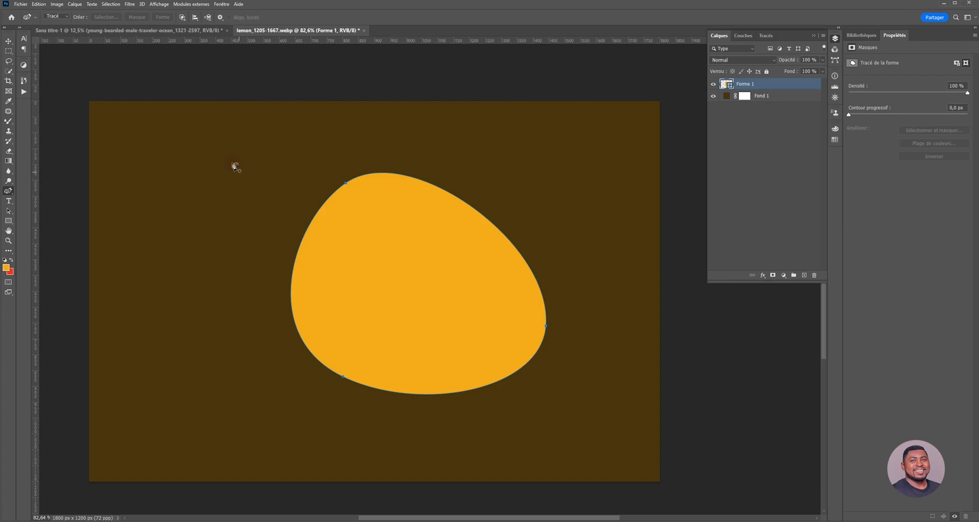
left_click(182, 17)
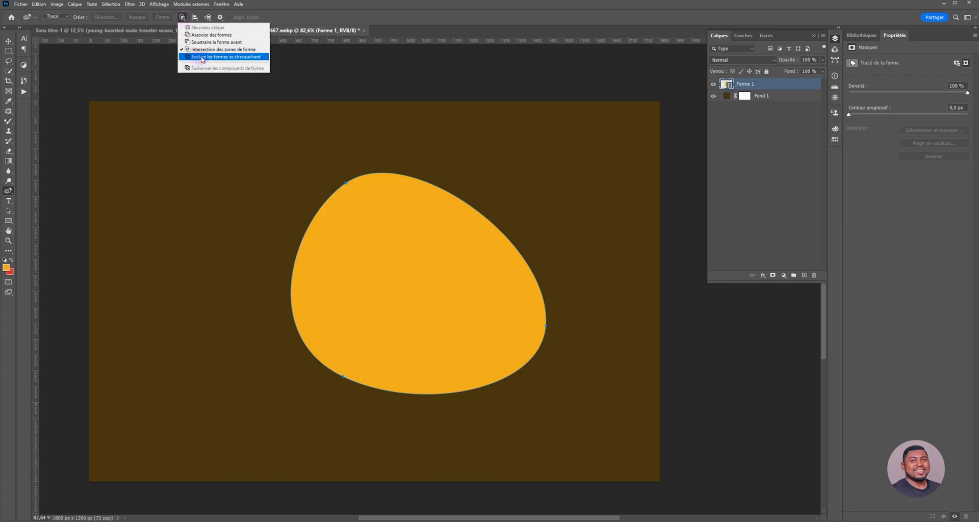
left_click(202, 35)
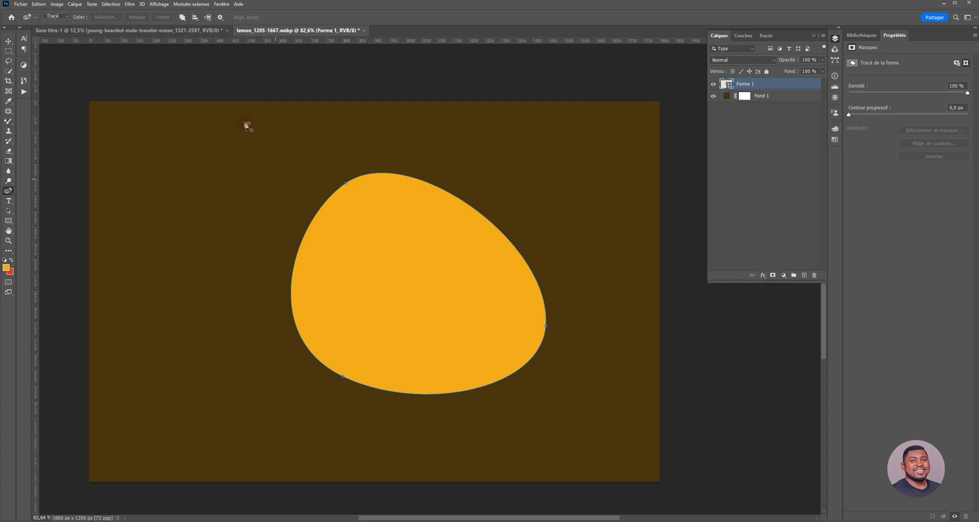
Bring up the shape's alignment options and set the alignment reference to Toile after trying Sélection.
left_click(195, 18)
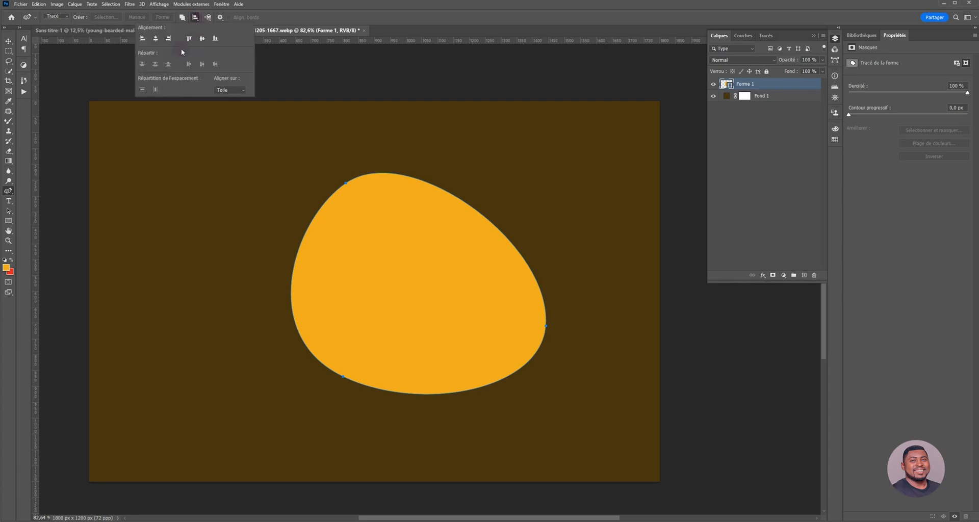
left_click(243, 92)
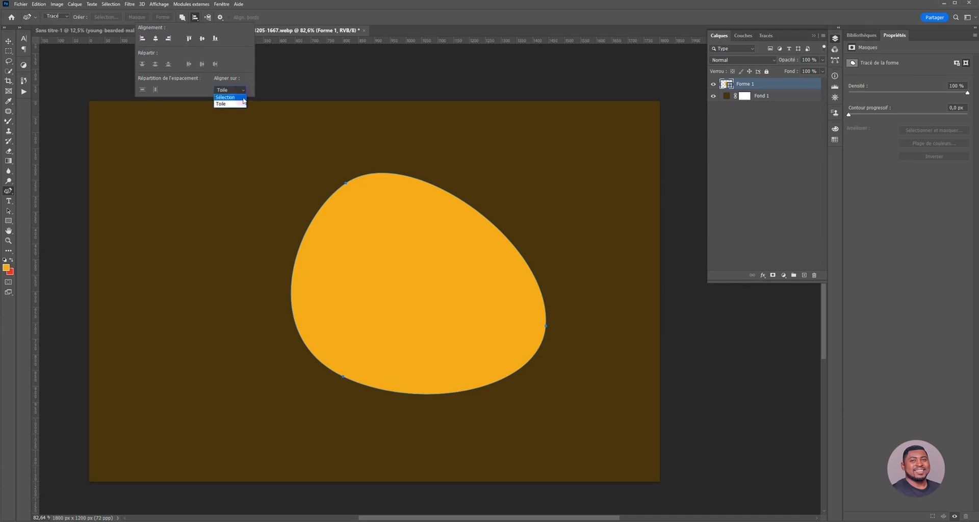
left_click(238, 98)
left_click(236, 92)
left_click(234, 104)
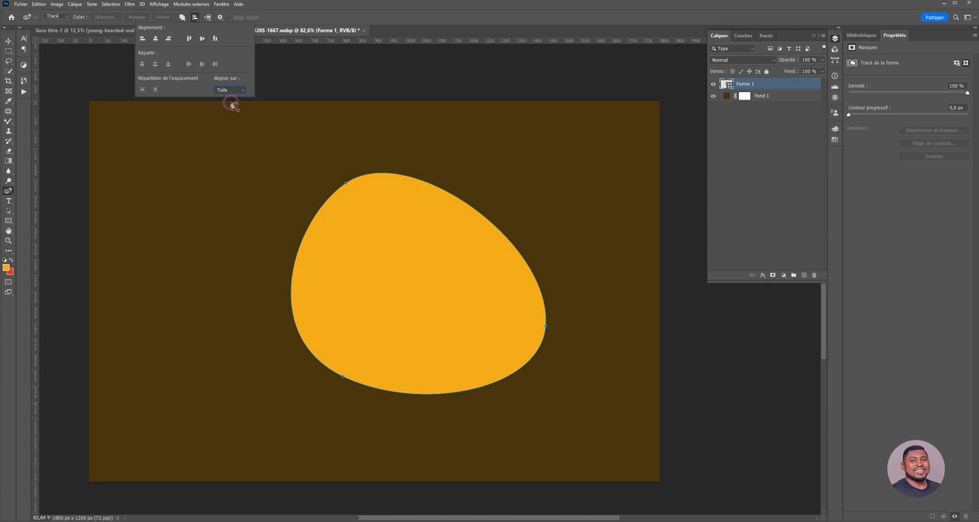
Align the shape to the canvas's top, left and right edges, and finally centre it horizontally and vertically.
left_click(190, 38)
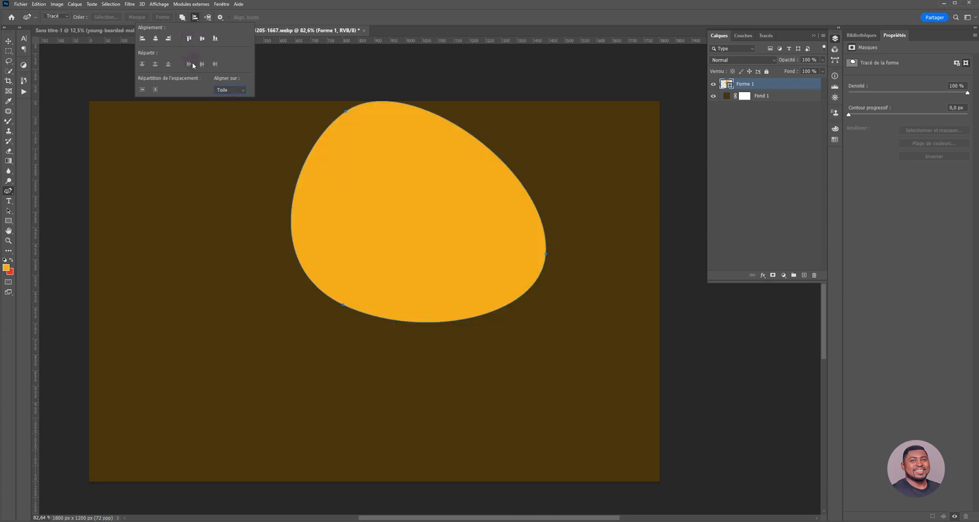
left_click(143, 38)
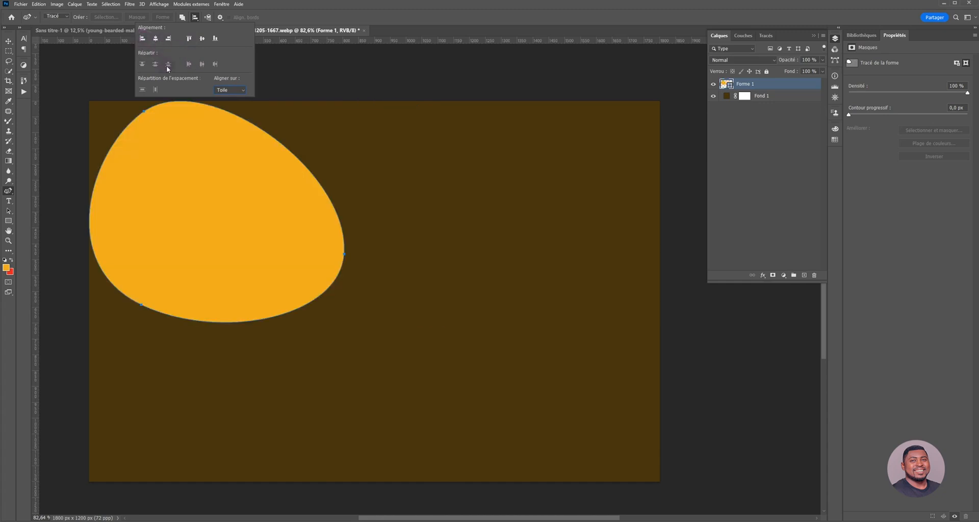
left_click(170, 38)
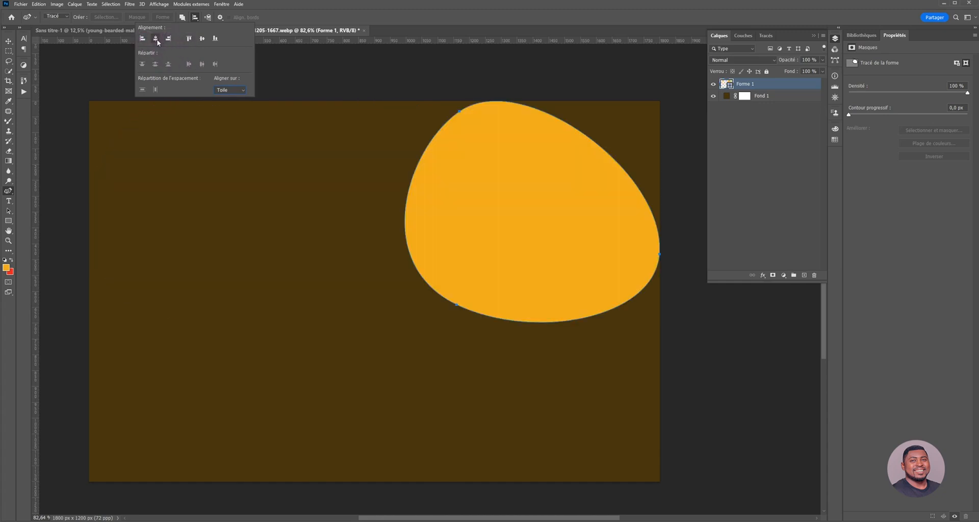
left_click(156, 38)
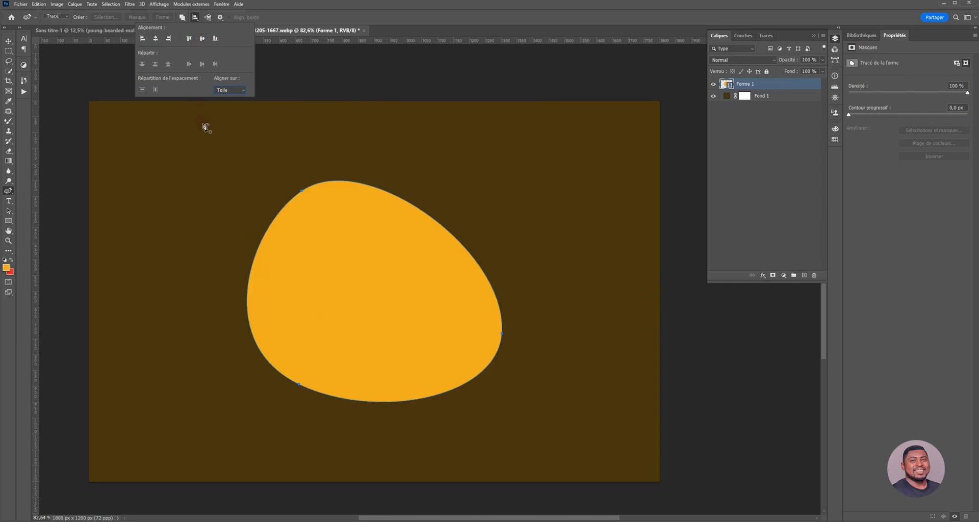